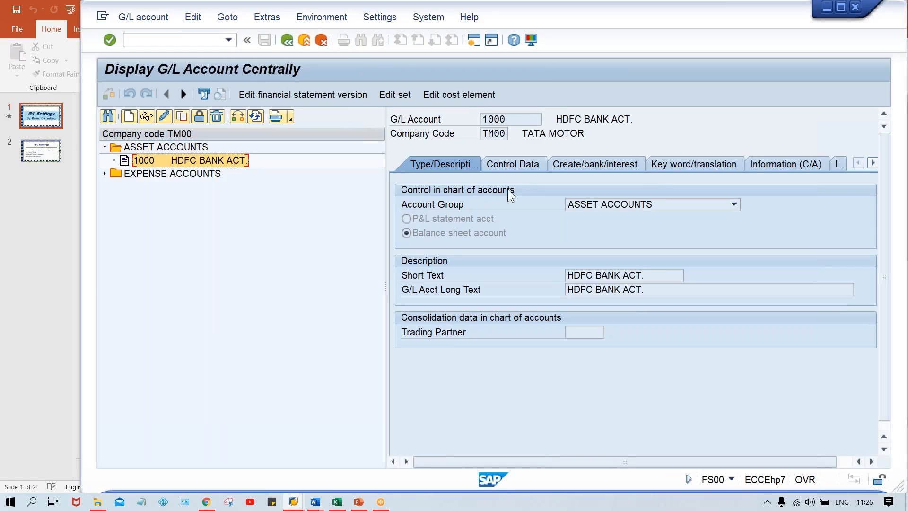
Show the control data of the HDFC BANK ACT. G/L account and switch the account to change mode.
left_click(513, 164)
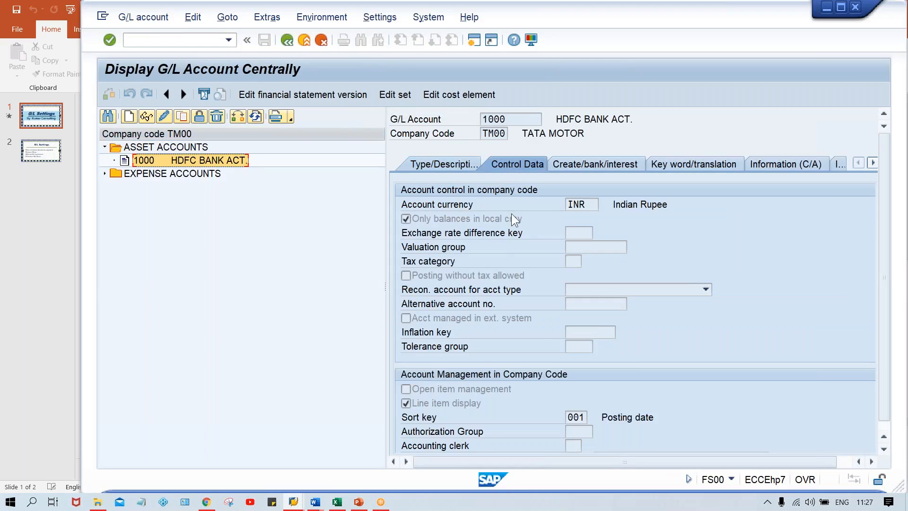
left_click(577, 331)
left_click(577, 347)
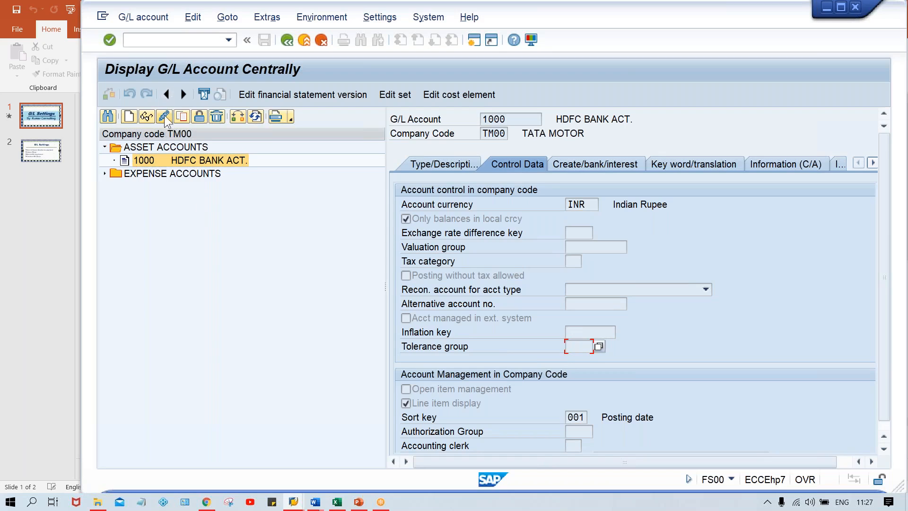
left_click(163, 115)
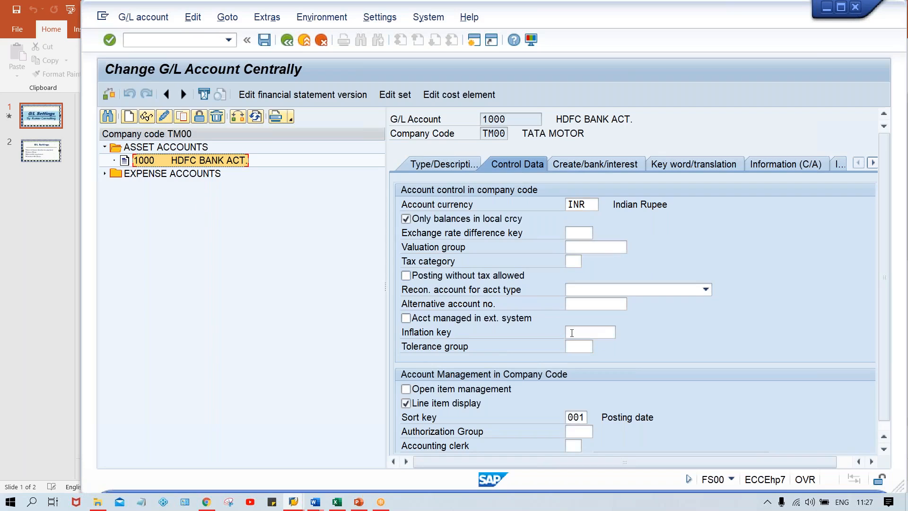
Check the Inflation key and Tolerance group fields, leave both blank and save the G/L account.
left_click(578, 331)
left_click(582, 346)
left_click(579, 332)
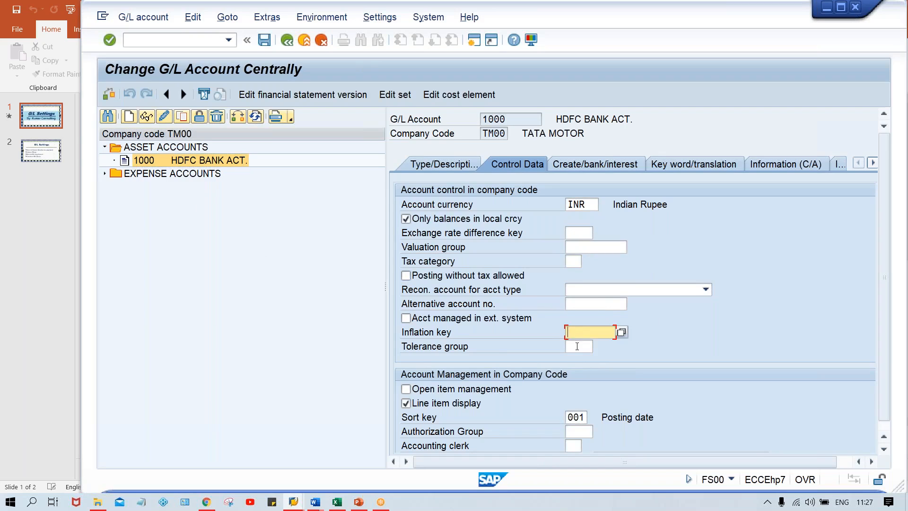
left_click(577, 347)
left_click(576, 332)
left_click(264, 40)
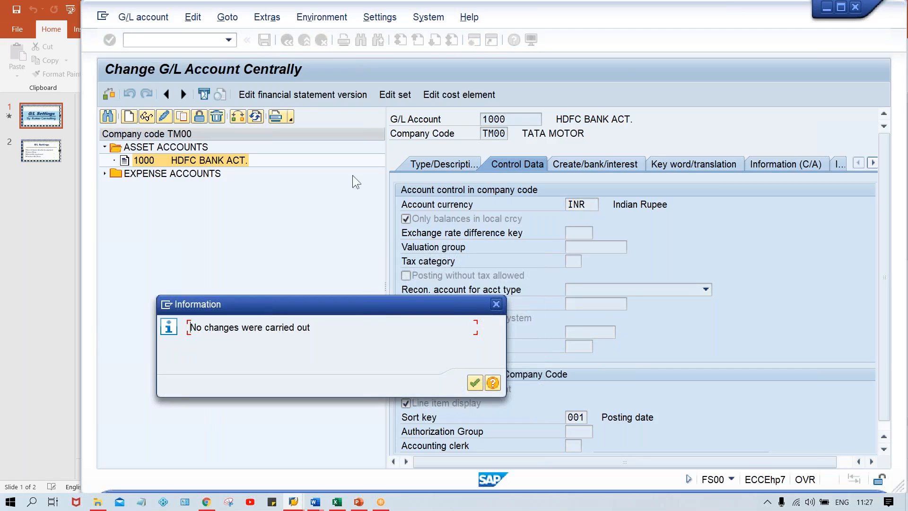
key("Return")
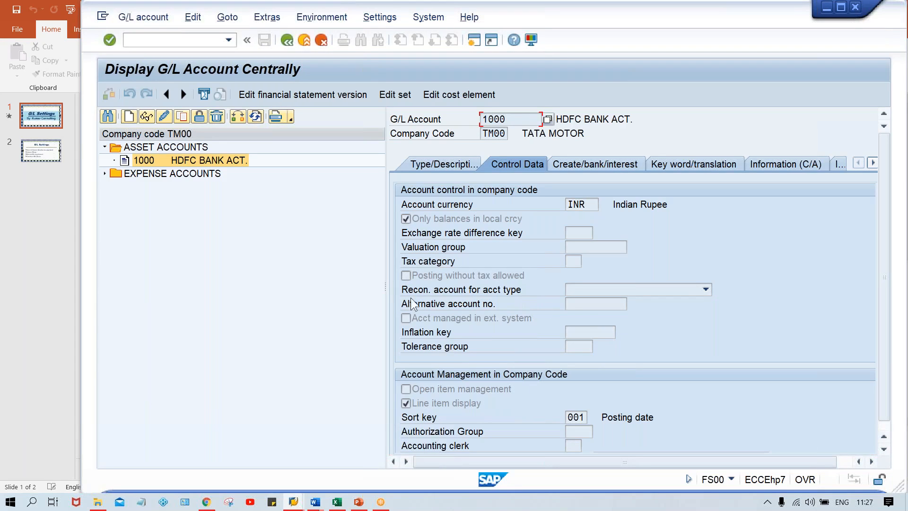
Open a second SAP session and return to the HDFC BANK ACT. account to check its account group.
left_click(470, 41)
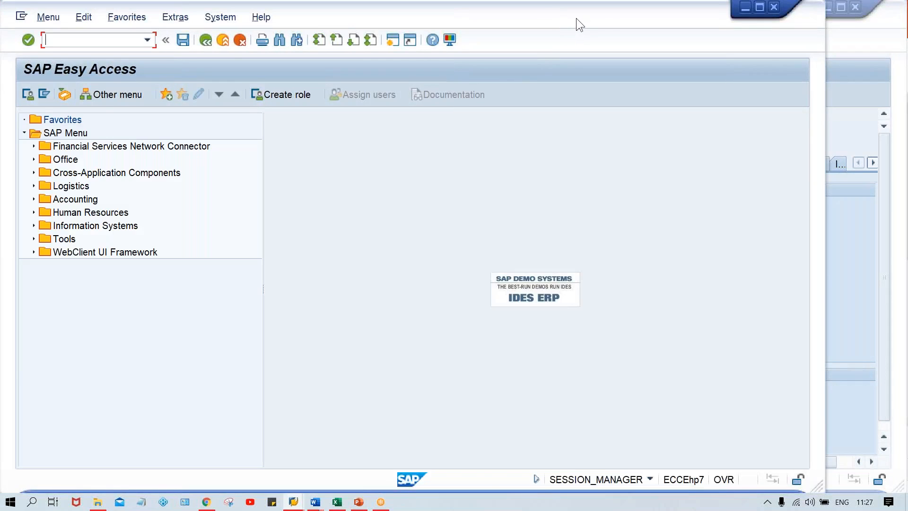
left_click_drag(576, 18, 657, 19)
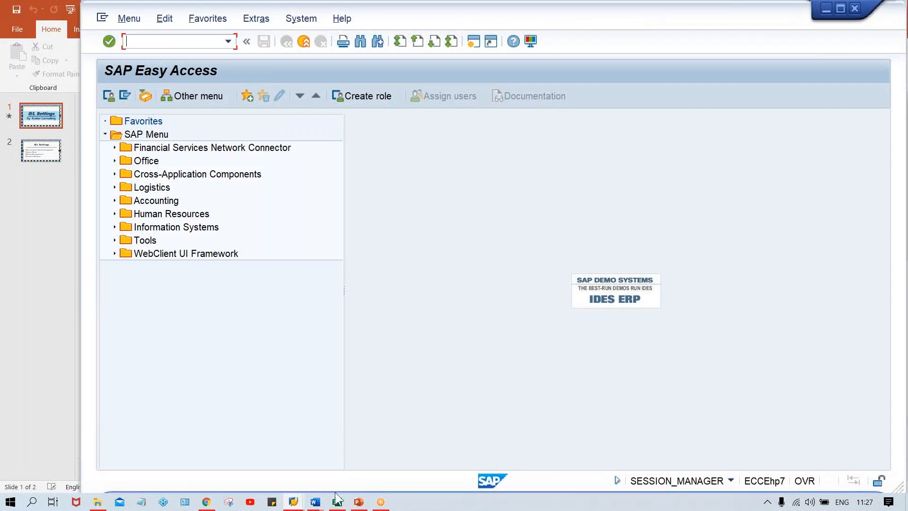
left_click(293, 503)
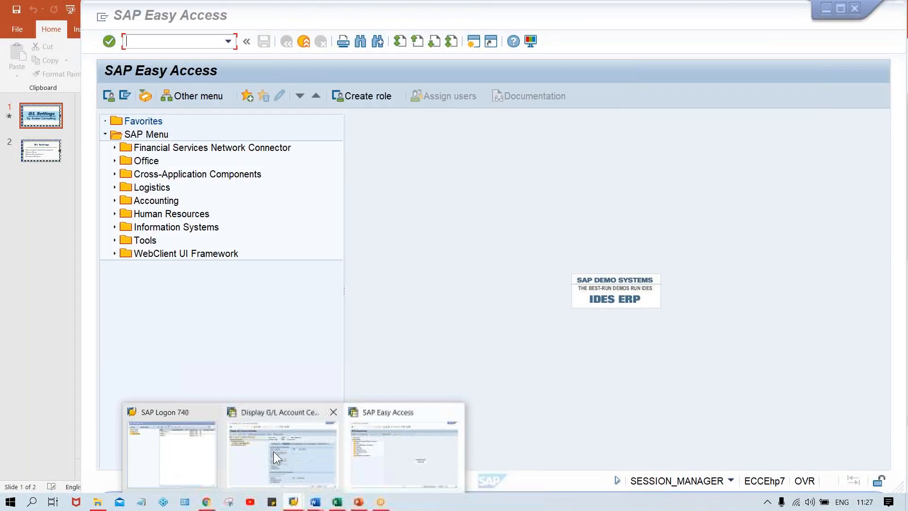
left_click(274, 451)
left_click(428, 165)
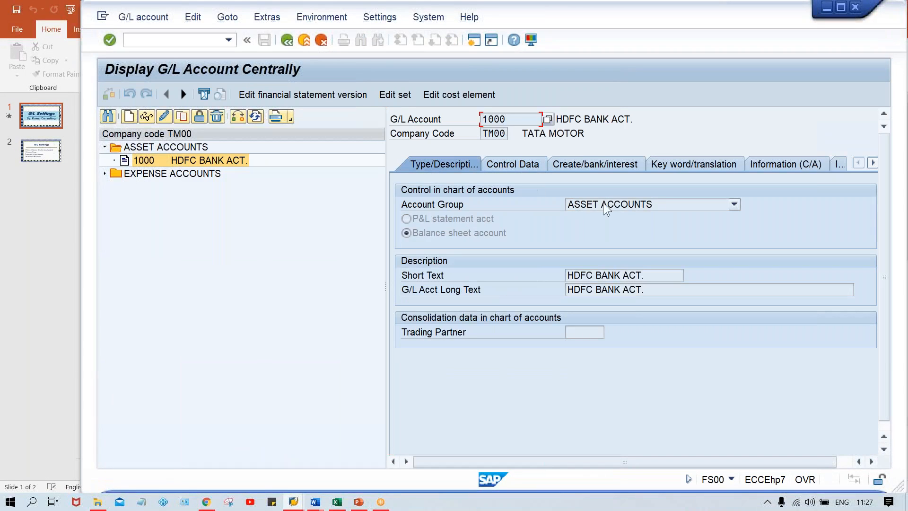
Run transaction OBD4 in the new session and position the account group list at chart of accounts TCOA.
left_click(293, 502)
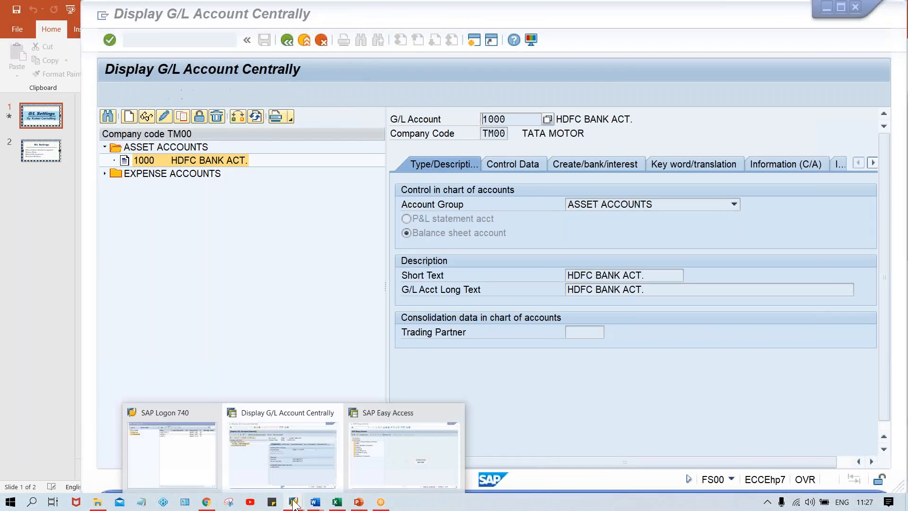
left_click(388, 468)
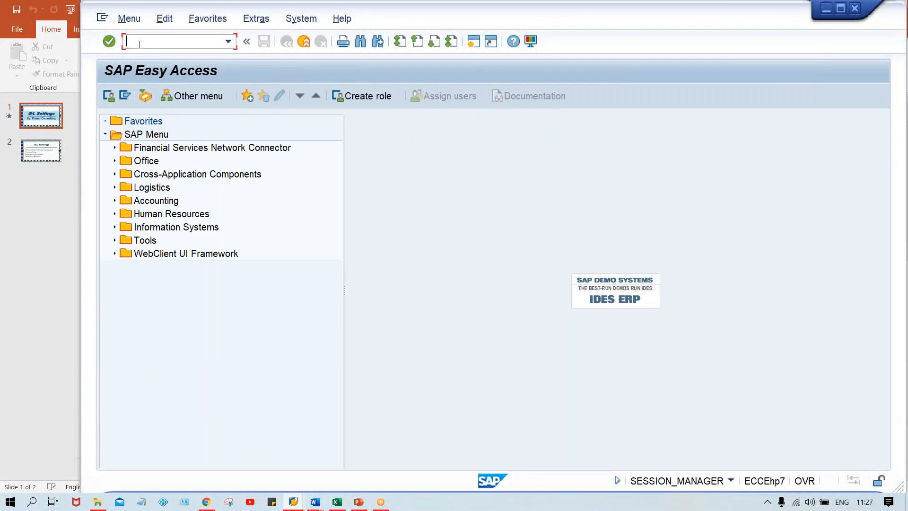
type("OBD4")
key("Return")
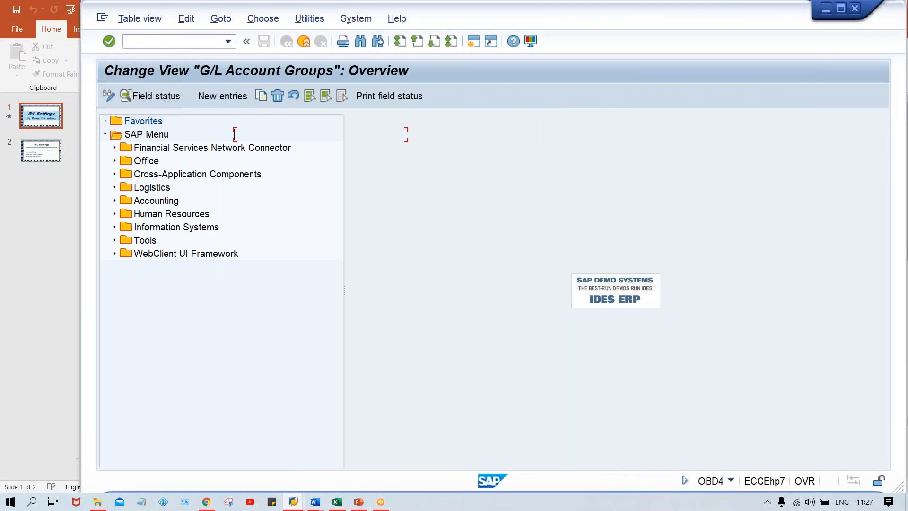
left_click(267, 462)
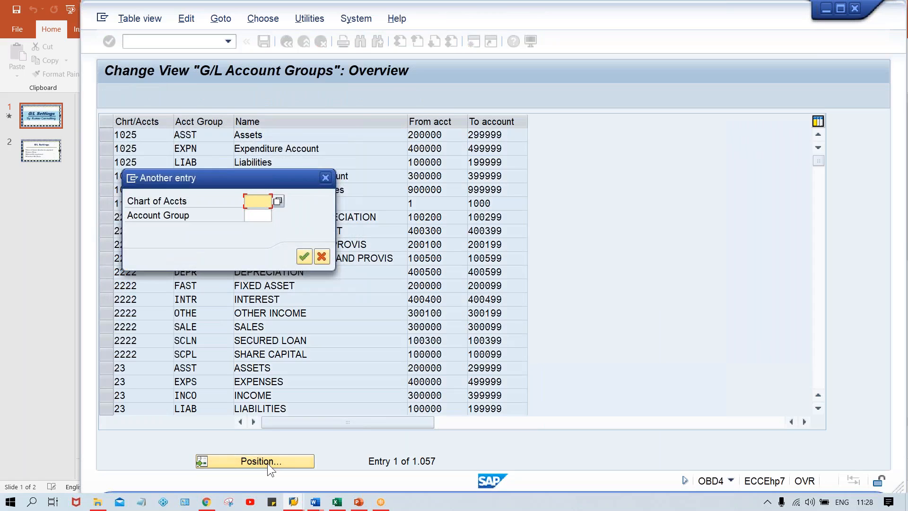
type("TCOA")
key("Return")
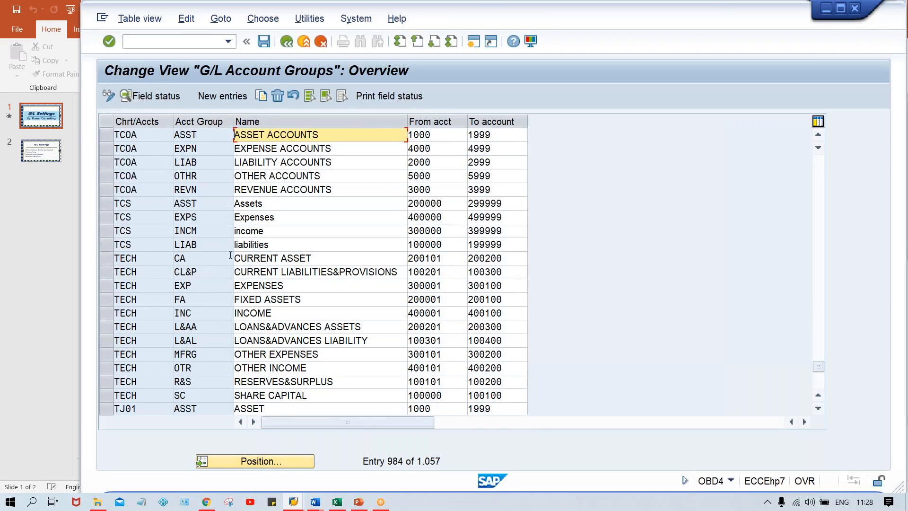
Set Inflation key and Tolerance group to Suppress in the ASST group's Account control field status and save to the TATA MOTOR request.
left_click(198, 136)
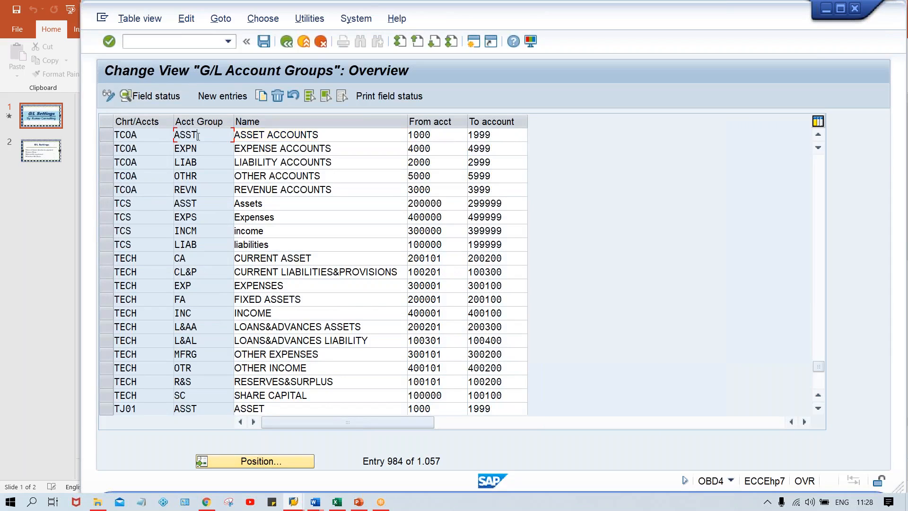
double_click(214, 136)
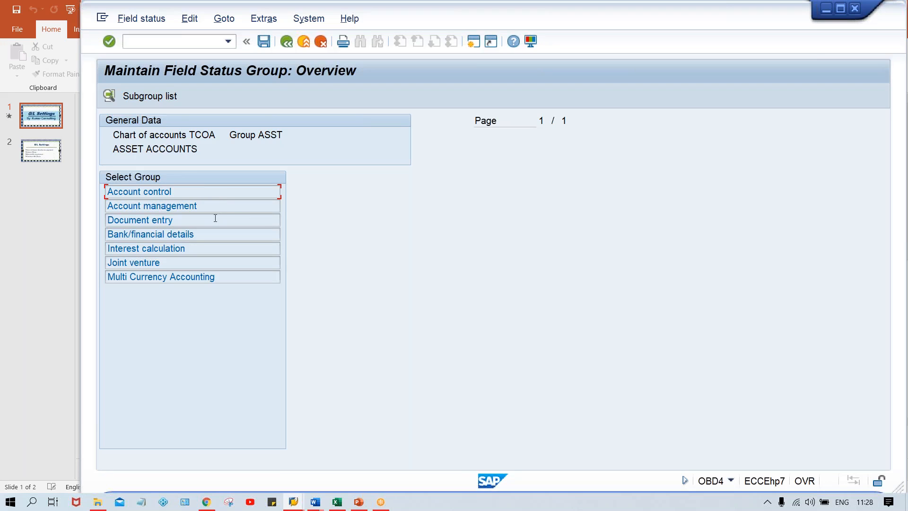
double_click(210, 189)
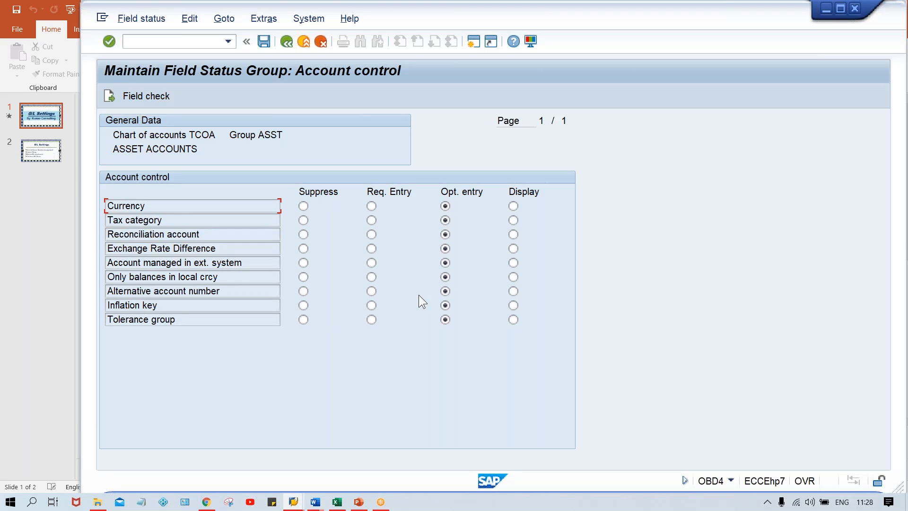
left_click(303, 305)
left_click(303, 319)
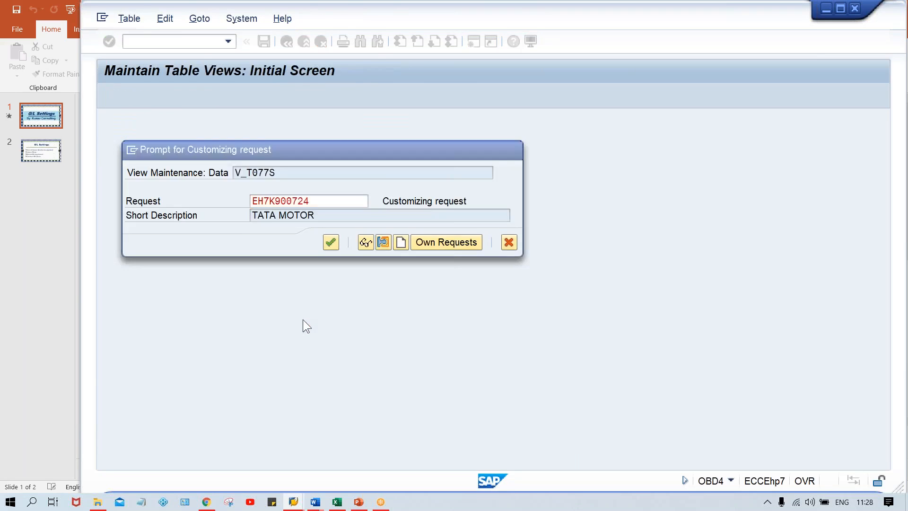
key("Return")
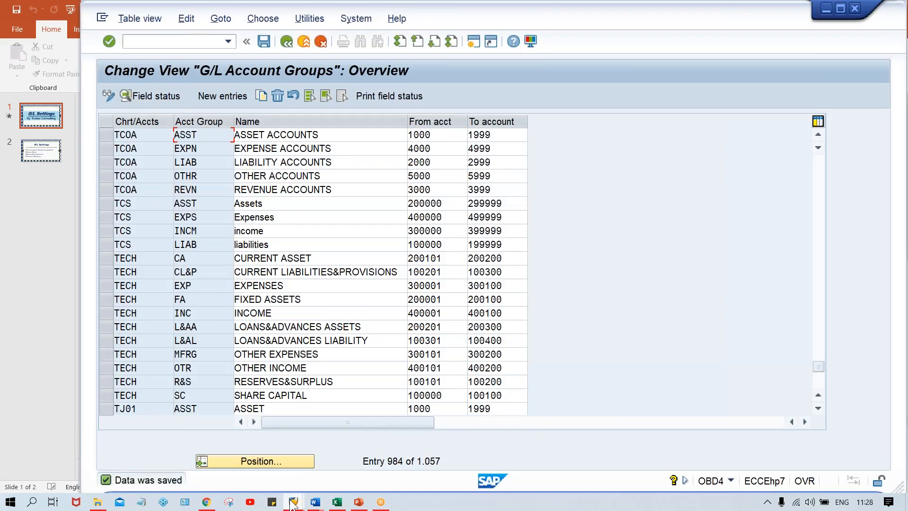
Restart transaction FS00 in the G/L account session and check the control data fields of HDFC BANK ACT. under ASSET ACCOUNTS.
mouse_move(294, 504)
left_click(288, 445)
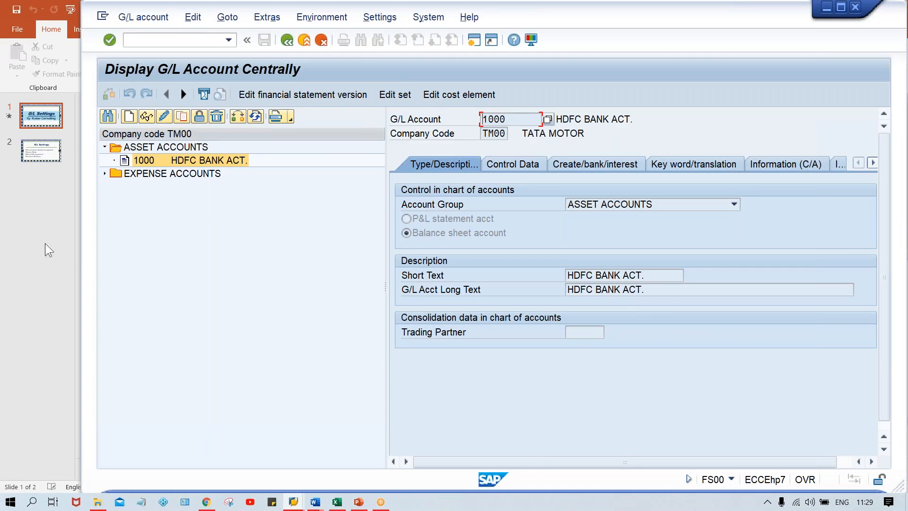
left_click(152, 43)
type("/NFS00")
key("Return")
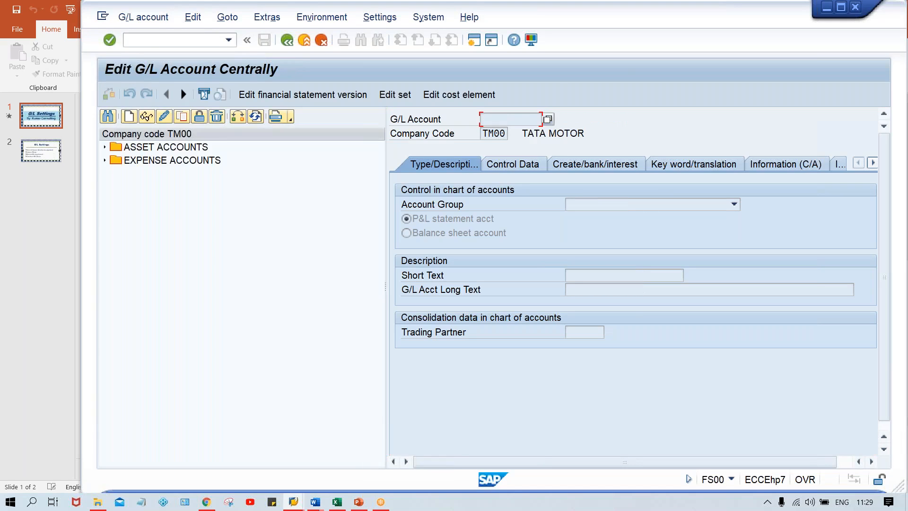
left_click(169, 148)
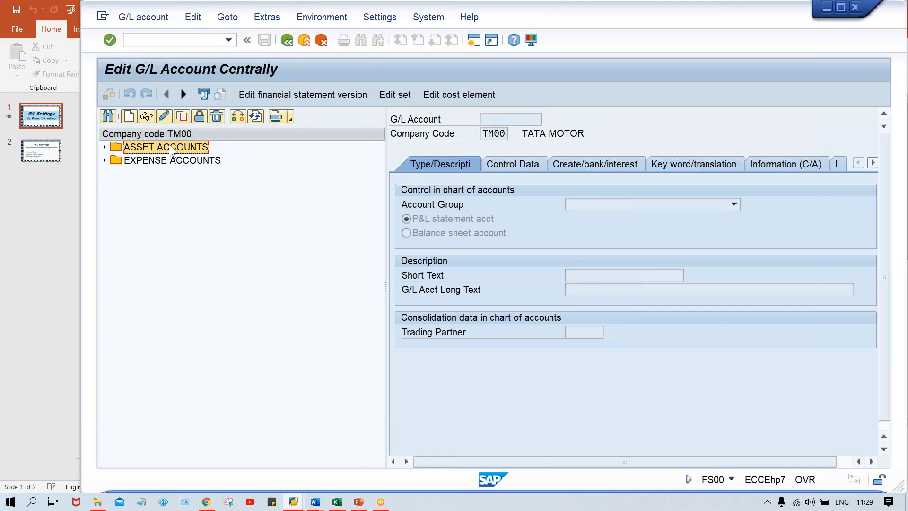
double_click(169, 148)
left_click(188, 162)
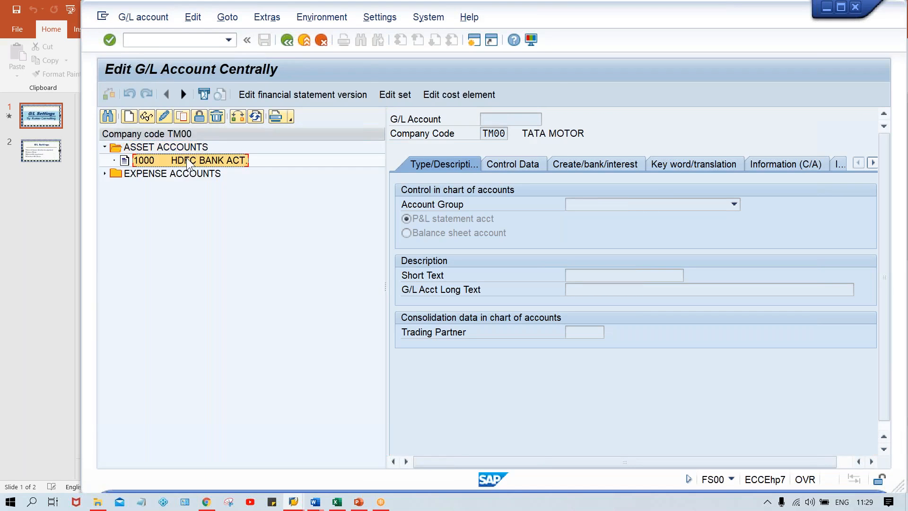
left_click(509, 165)
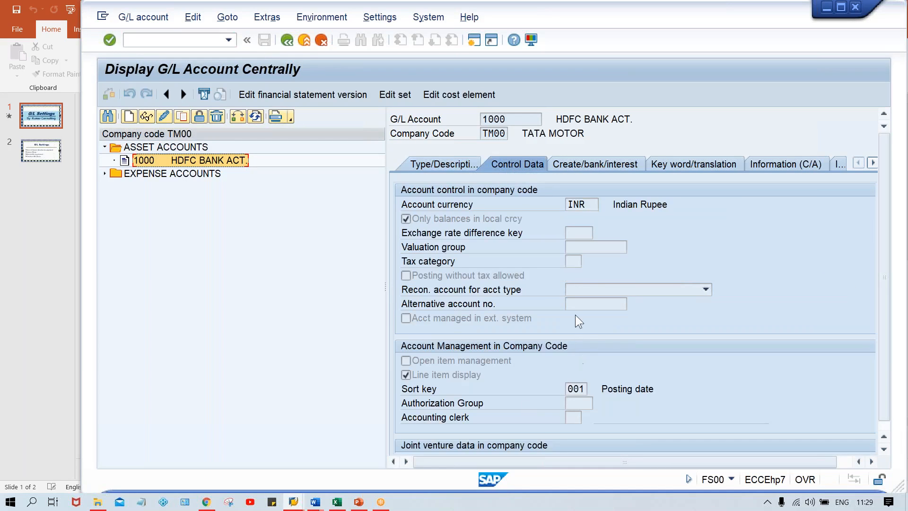
left_click(574, 313)
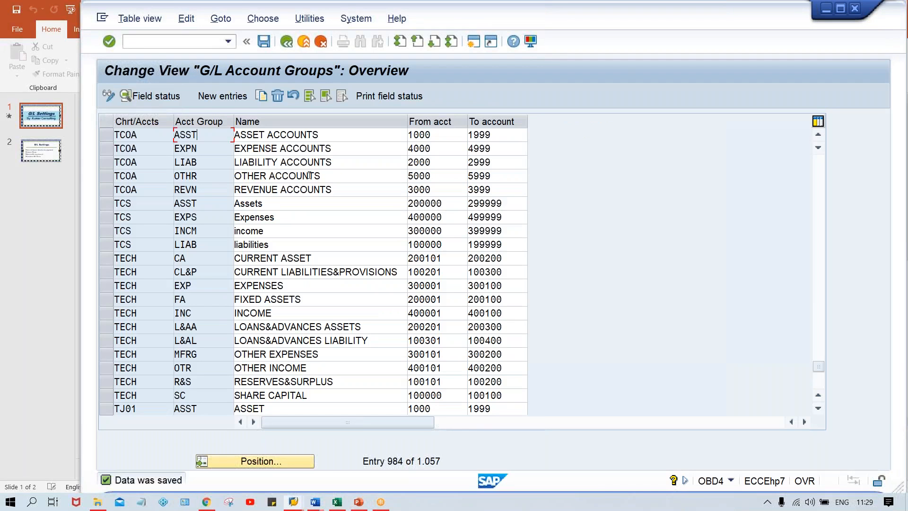
Set Inflation key and Tolerance group to Req. Entry in the TCOA ASST group's Account control field status and save.
double_click(209, 136)
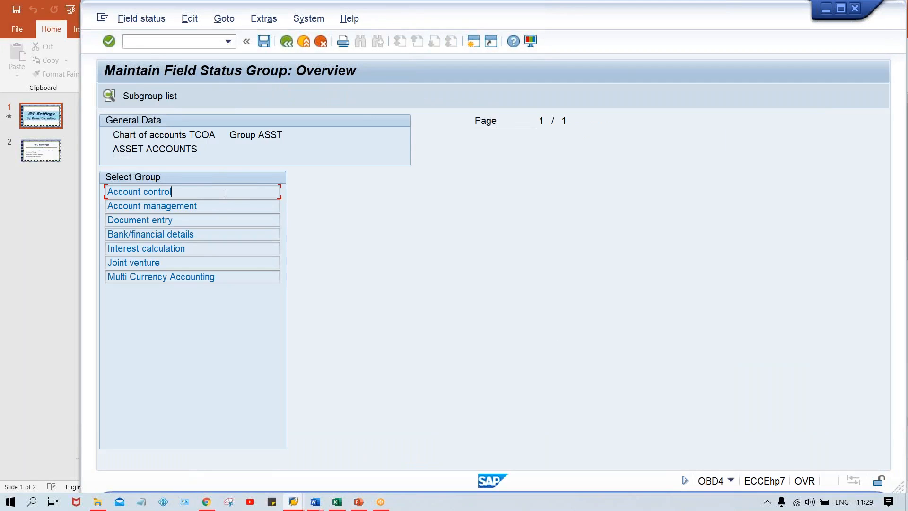
double_click(226, 193)
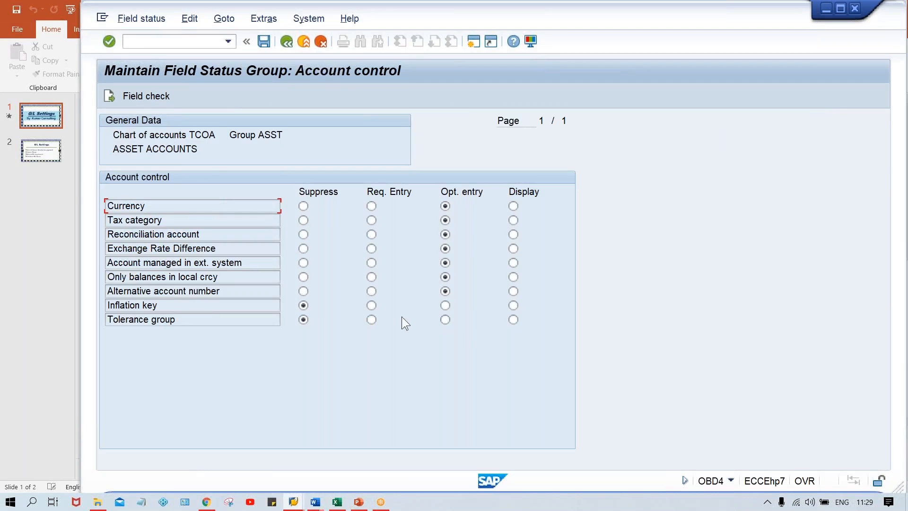
left_click(371, 304)
left_click(371, 319)
key("ctrl+s")
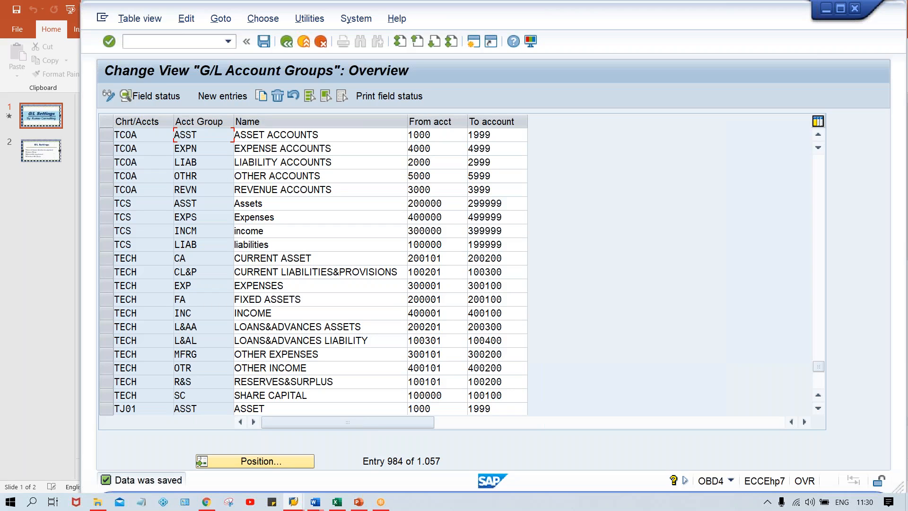
Reload FS00 and open the control data of HDFC BANK ACT. in change mode to check the Inflation key and Tolerance group fields.
key("alt+Tab")
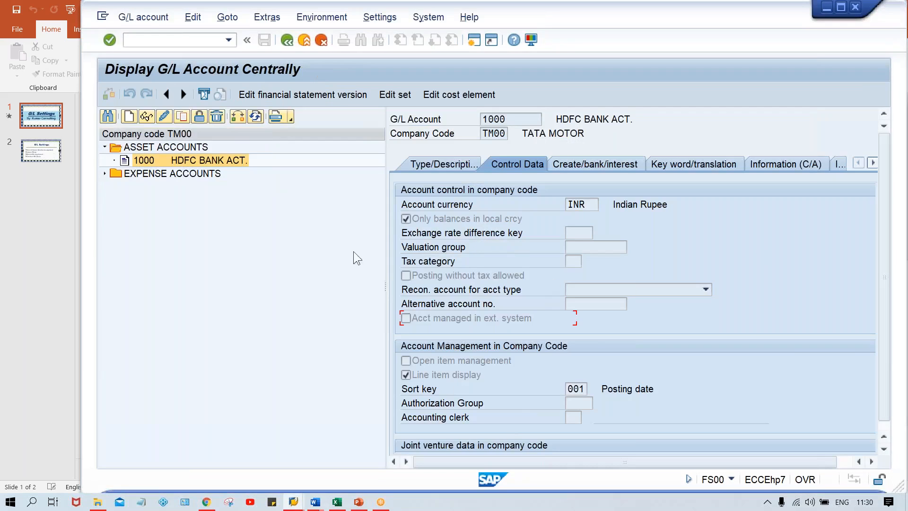
left_click(144, 39)
type("/NFS00")
key("Return")
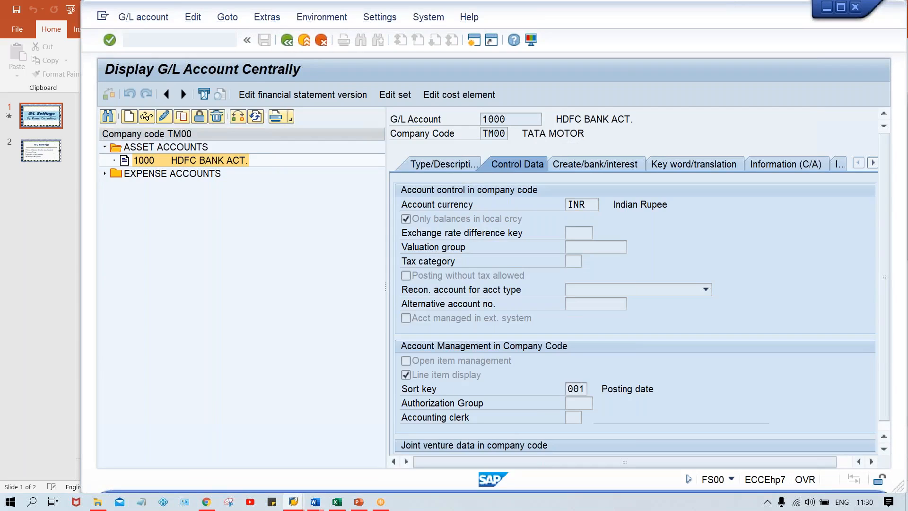
double_click(191, 148)
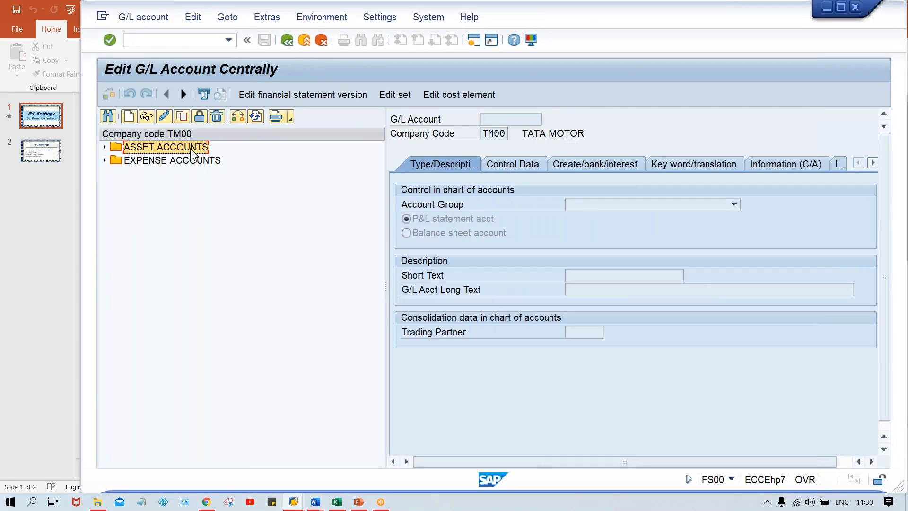
double_click(211, 161)
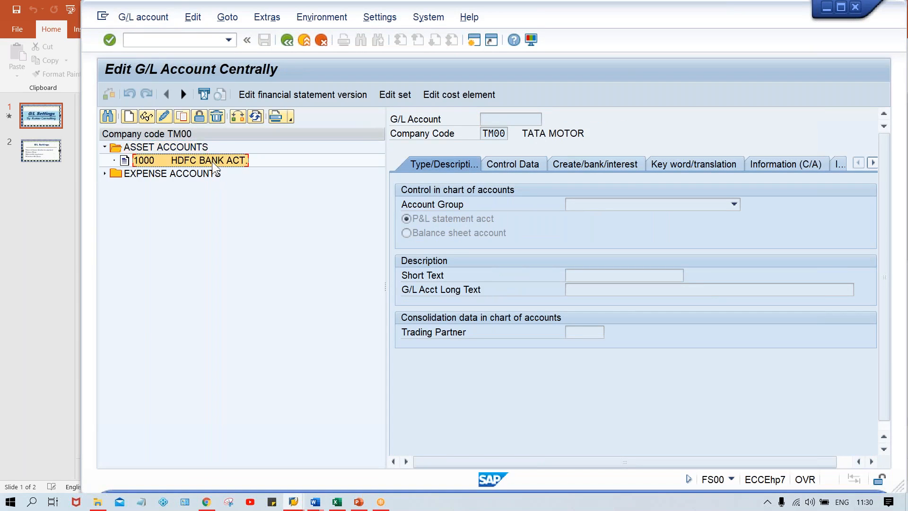
left_click(517, 164)
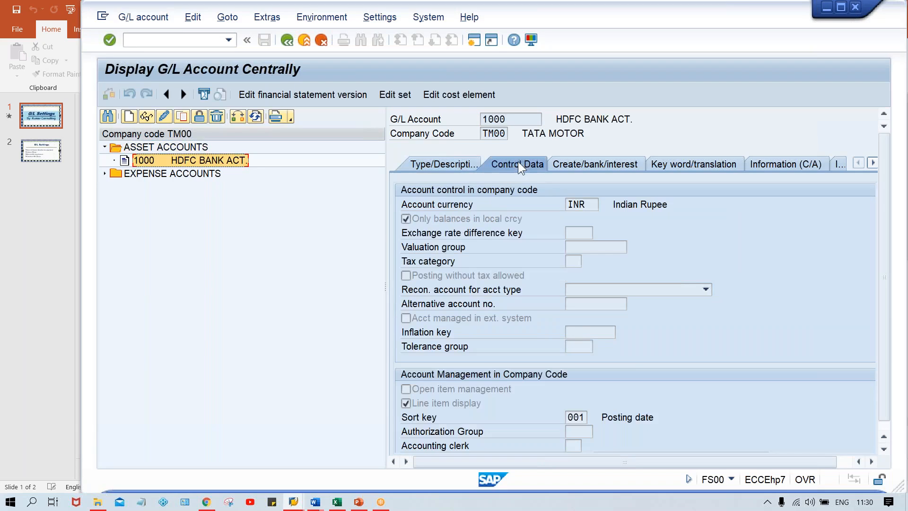
left_click(165, 115)
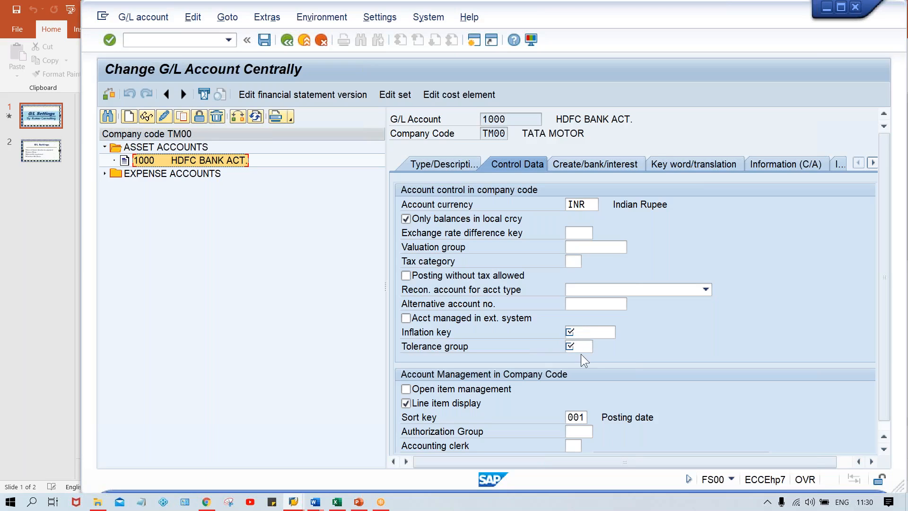
Try to confirm HDFC BANK ACT. with Inflation key and Tolerance group left empty.
key("Return")
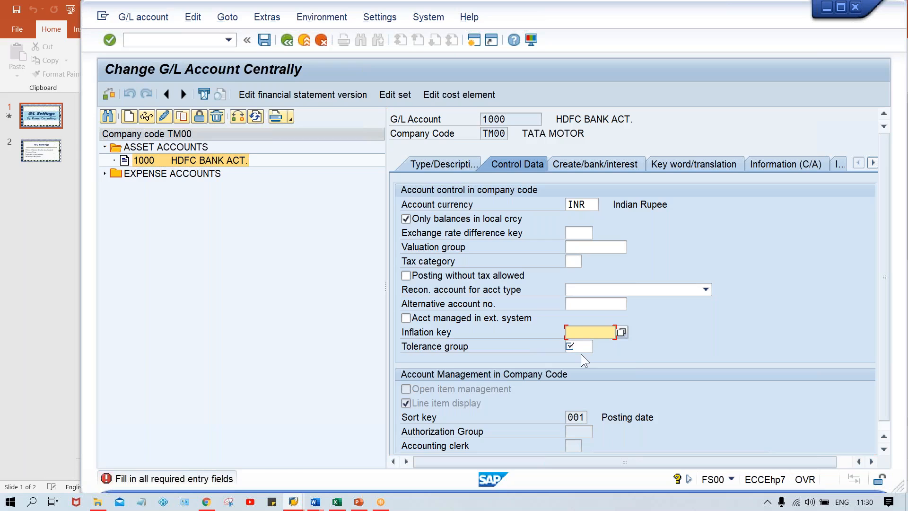
Set Inflation key and Tolerance group to Display in the TCOA ASST group's Account control field status and save.
key("alt+Tab")
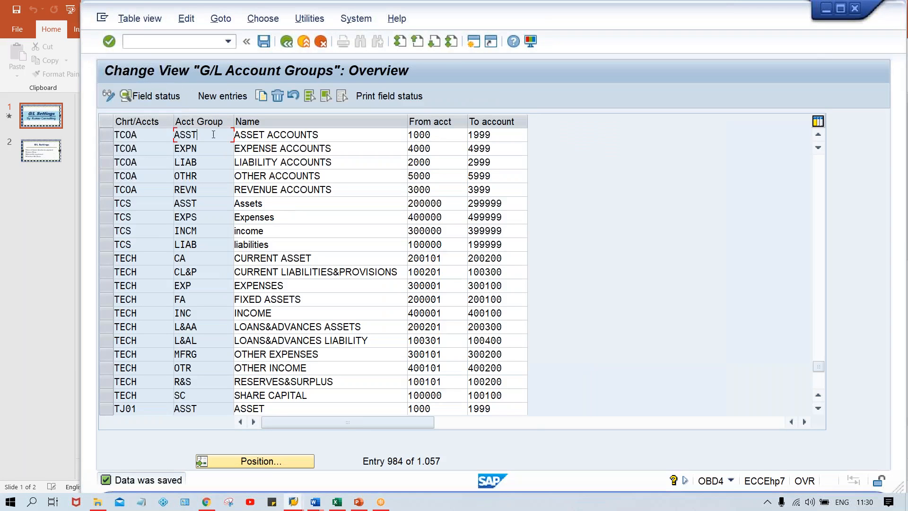
left_click(150, 95)
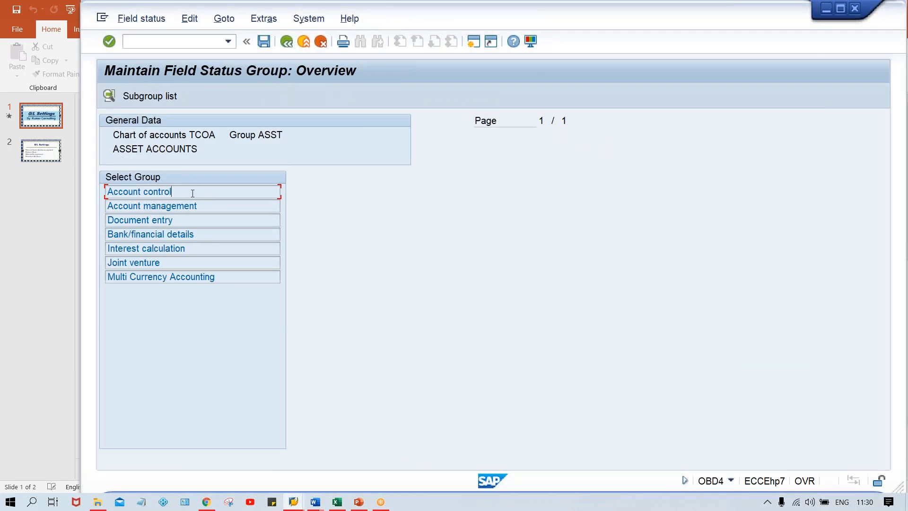
double_click(193, 193)
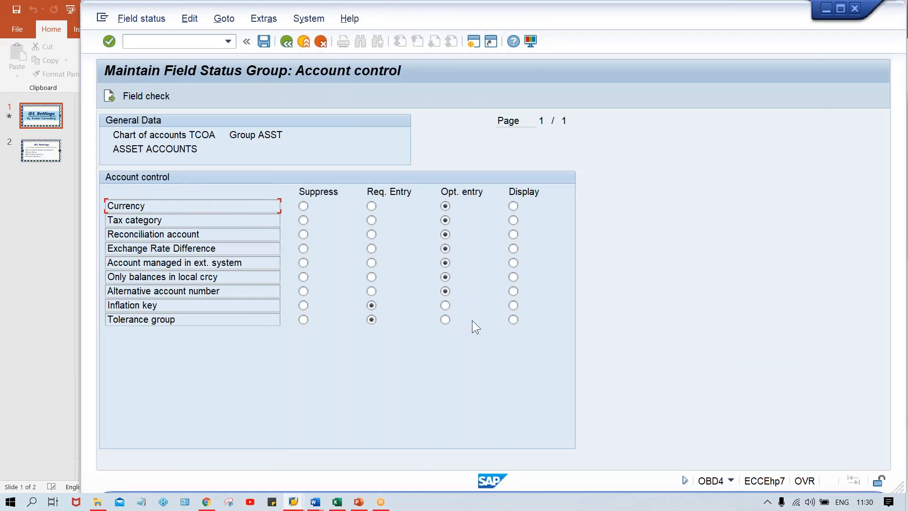
left_click(514, 306)
left_click(514, 320)
key("ctrl+s")
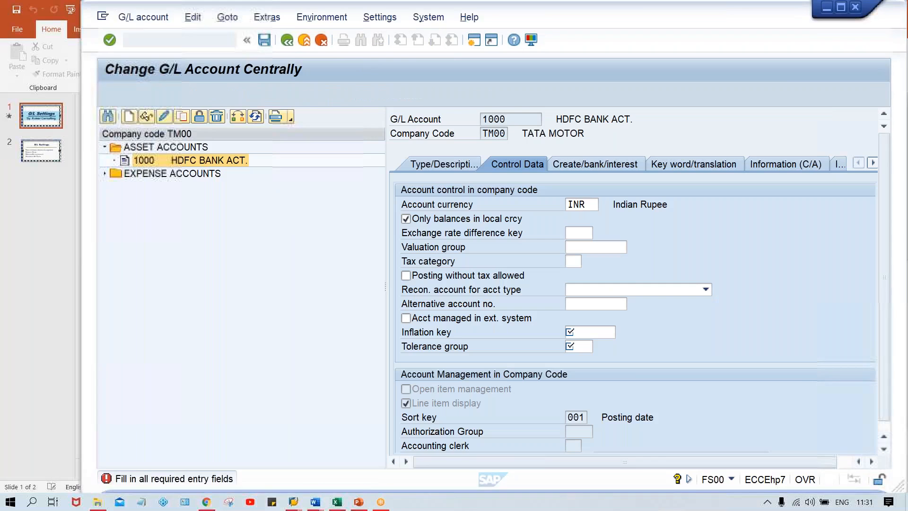
Restart FS00 in the G/L account session and check Inflation key and Tolerance group of HDFC BANK ACT. in change mode.
left_click(153, 43)
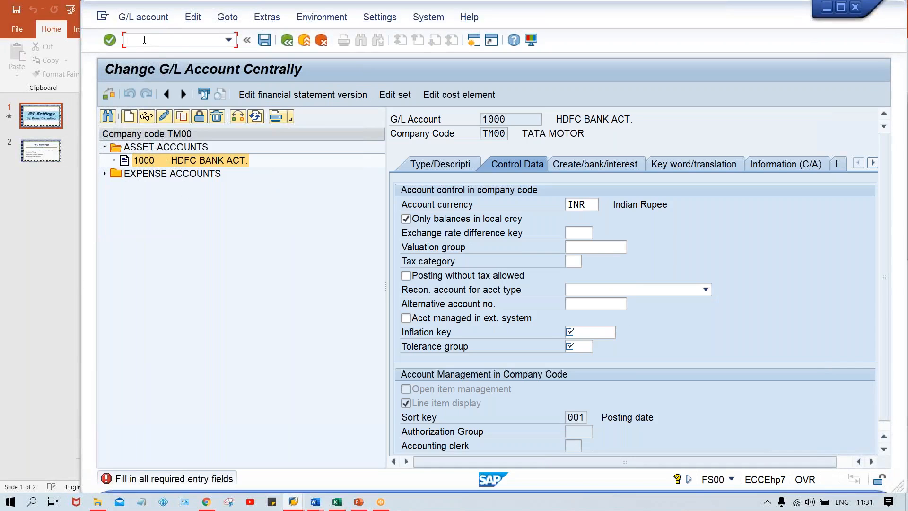
type("/NFS00")
key("Return")
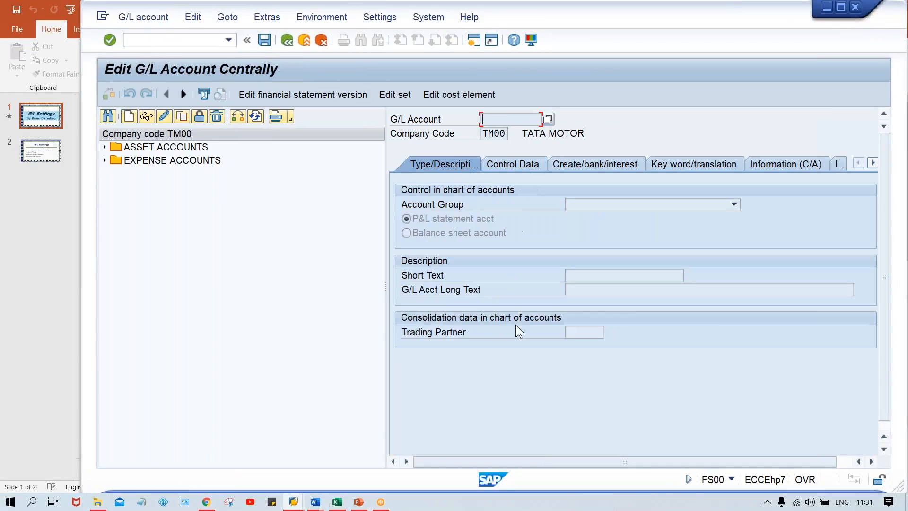
left_click(161, 146)
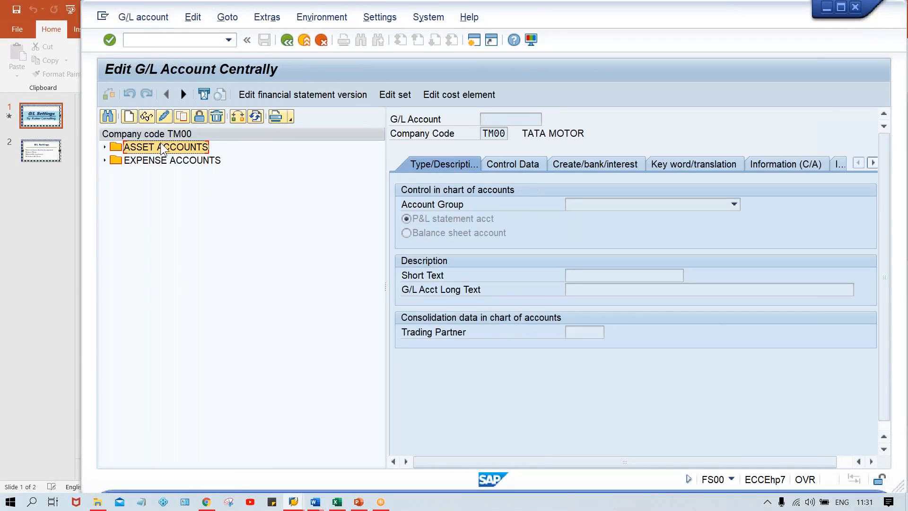
double_click(162, 147)
double_click(189, 161)
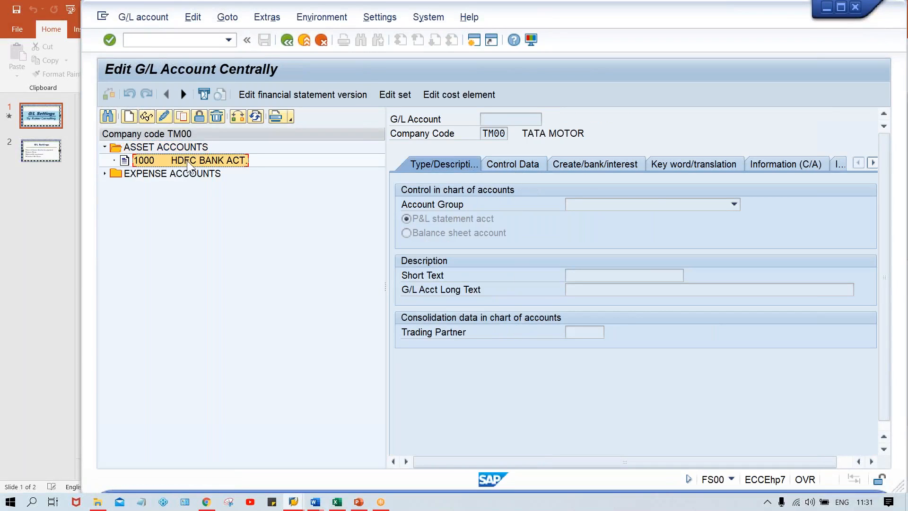
left_click(529, 166)
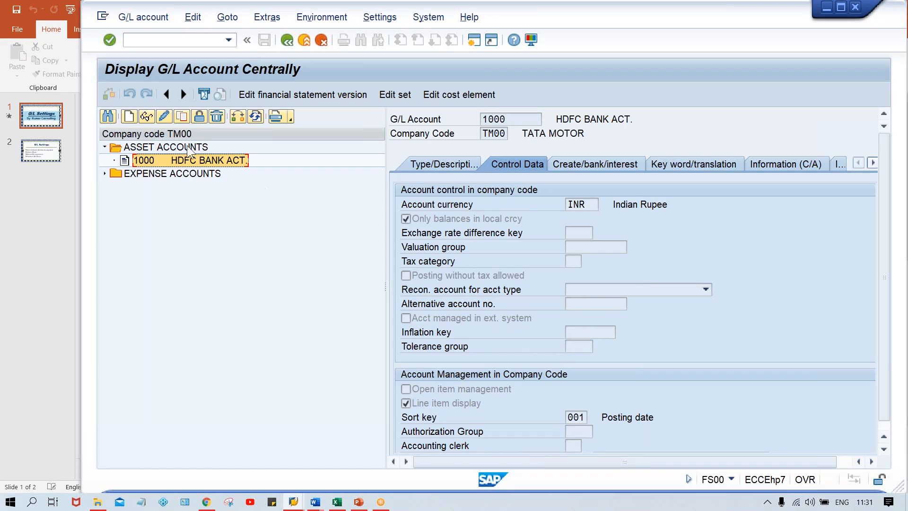
left_click(164, 116)
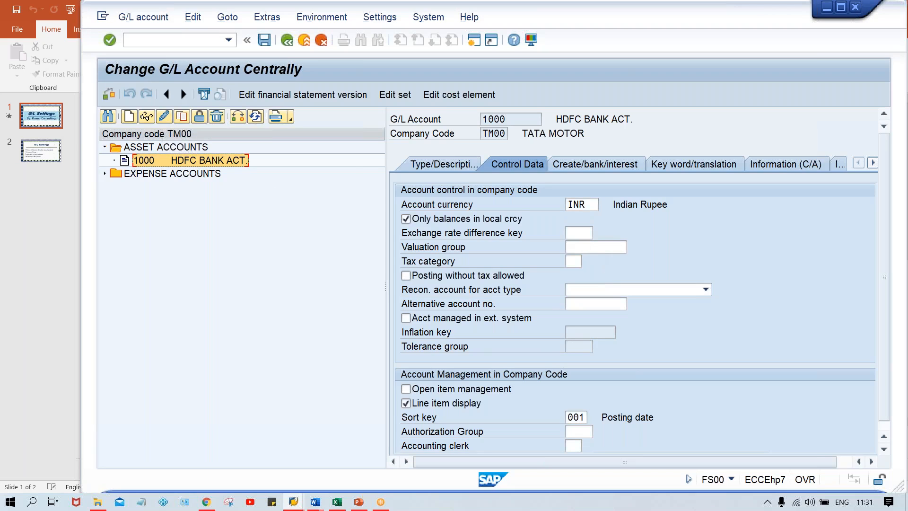
left_click(588, 331)
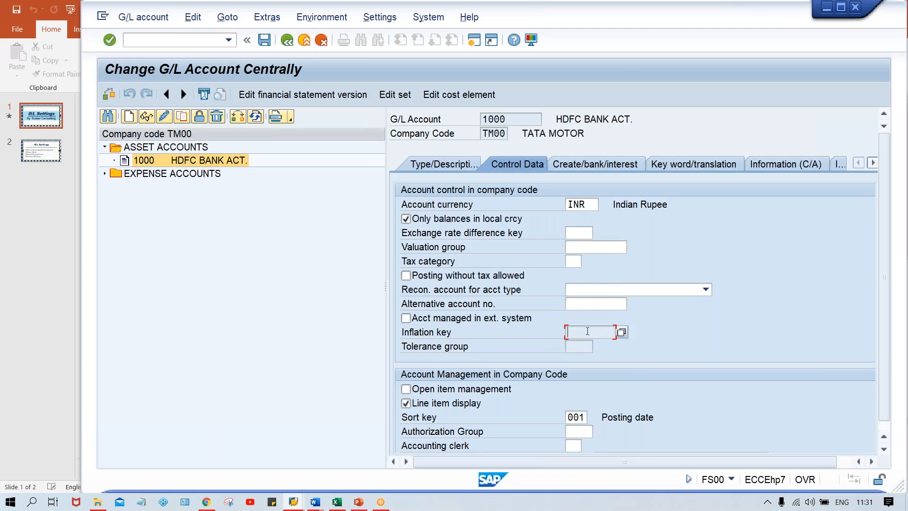
left_click(578, 351)
Open RENT ACT. under EXPENSE ACCOUNTS and compare its Inflation key and Tolerance group fields with the asset account's.
left_click(183, 175)
double_click(180, 174)
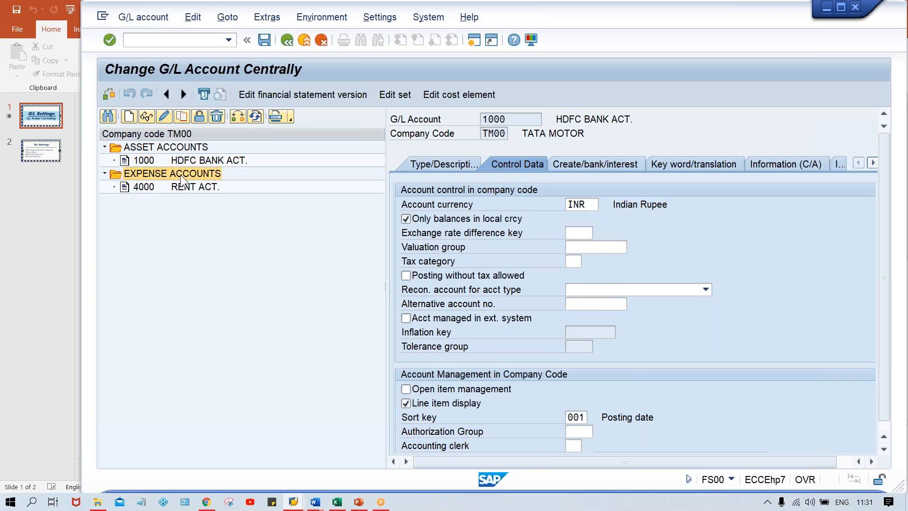
left_click(183, 187)
double_click(184, 187)
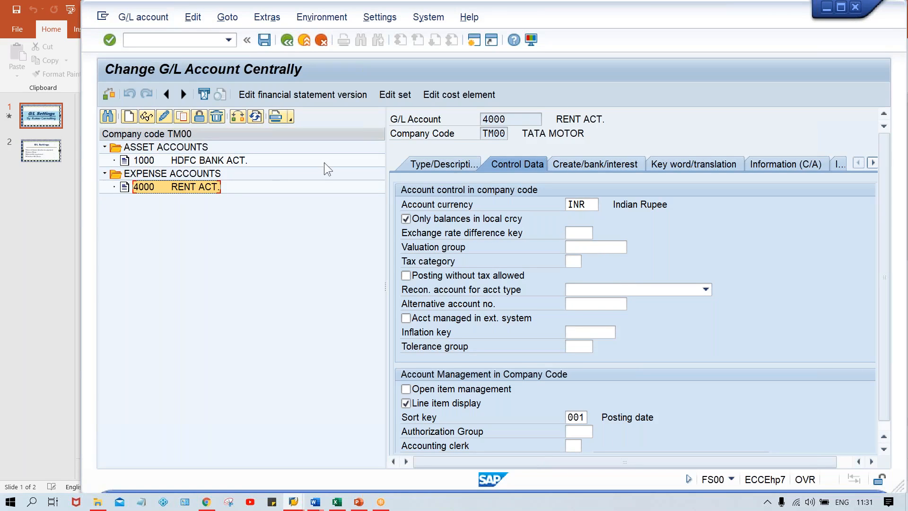
left_click(575, 337)
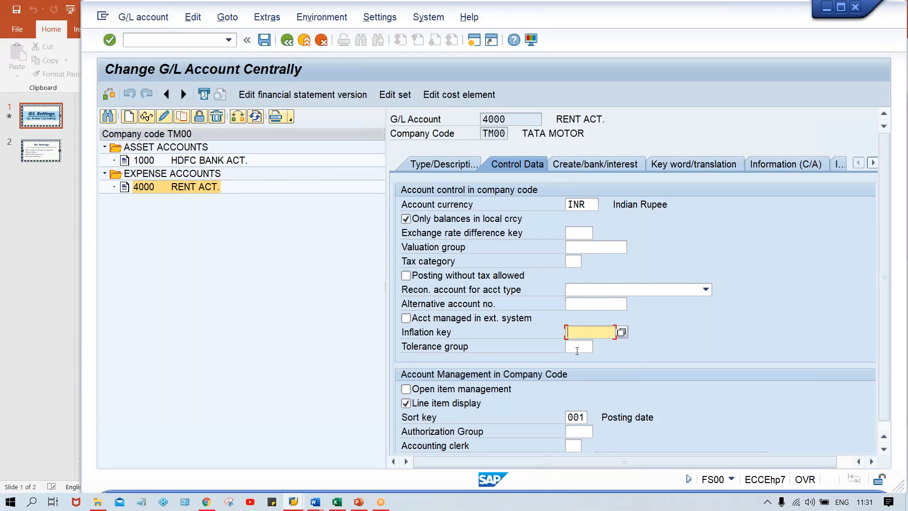
left_click(577, 349)
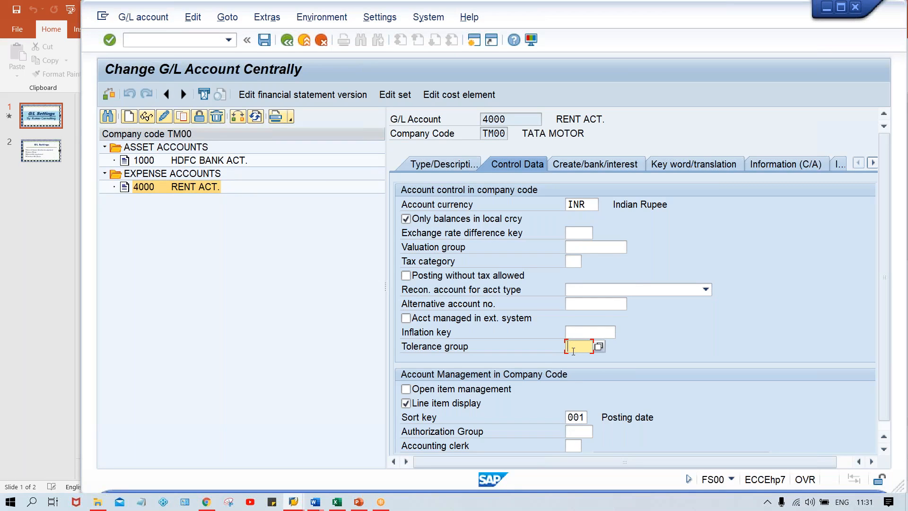
left_click(215, 165)
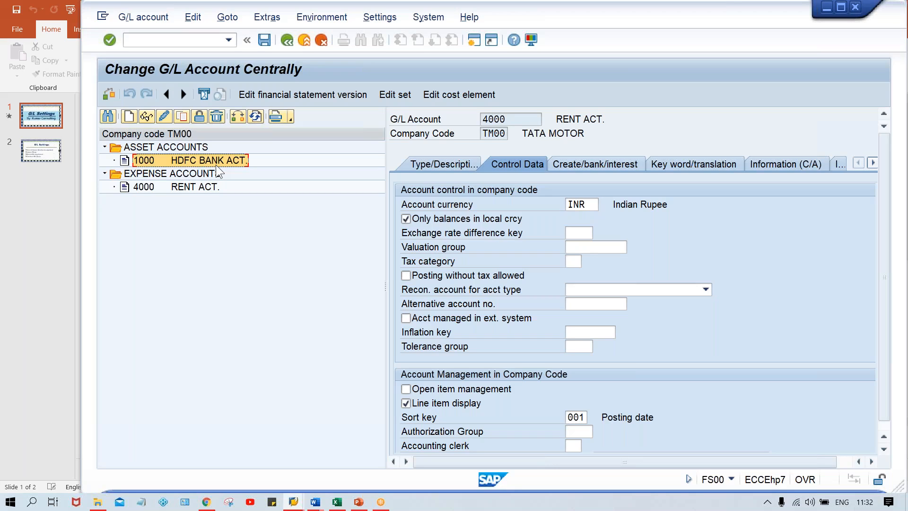
Set Inflation key and Tolerance group back to Opt. entry in the TCOA ASST group's Account control field status and save.
left_click(293, 502)
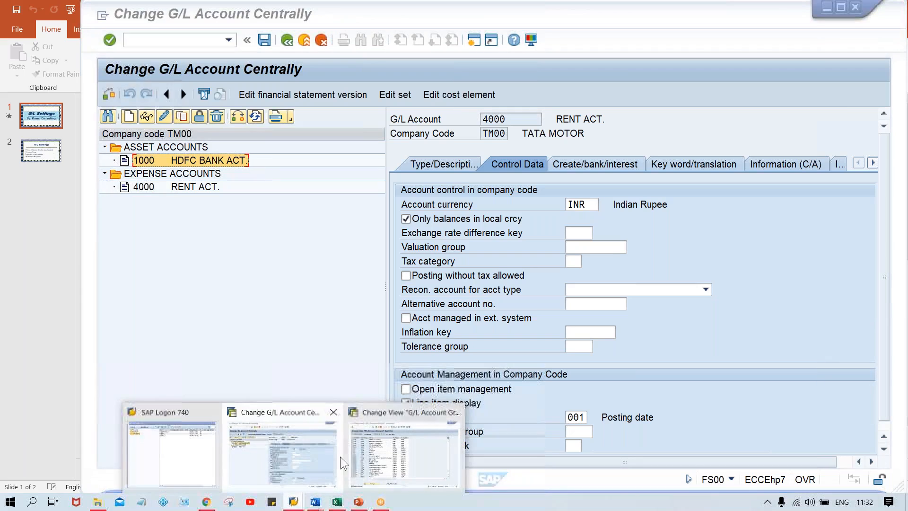
left_click(376, 453)
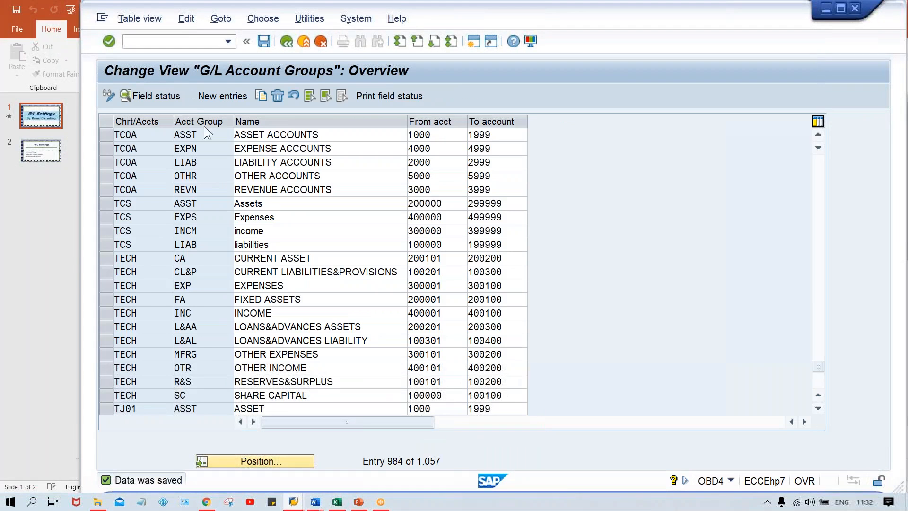
double_click(205, 133)
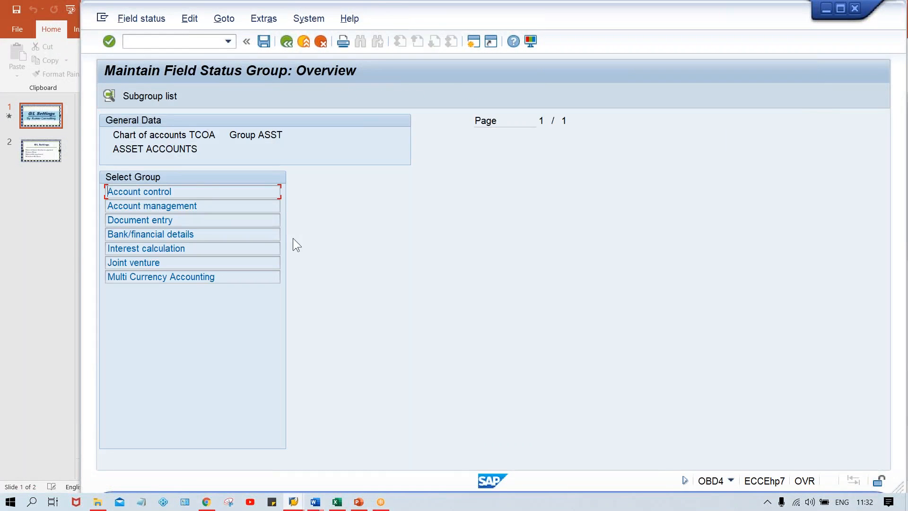
double_click(206, 191)
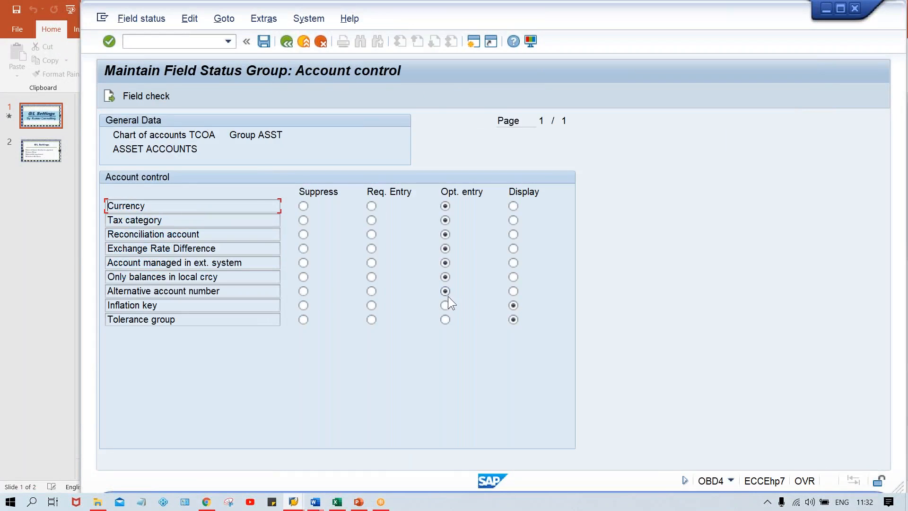
left_click(445, 305)
left_click(445, 319)
key("ctrl+s")
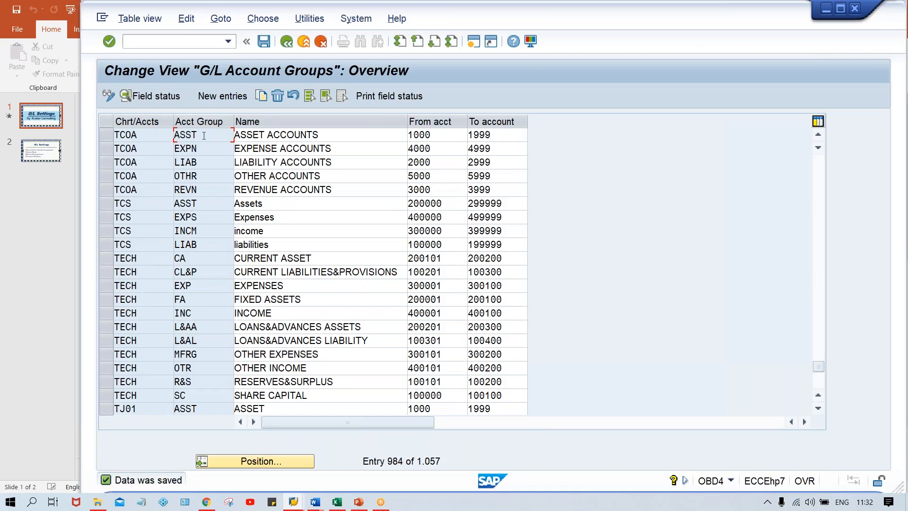
Examine the TCOA ASST and EXPN account groups and the From acct and To account range of ASSET ACCOUNTS.
left_click_drag(205, 137, 167, 138)
left_click(210, 137)
left_click(211, 149)
left_click(204, 136)
left_click(455, 136)
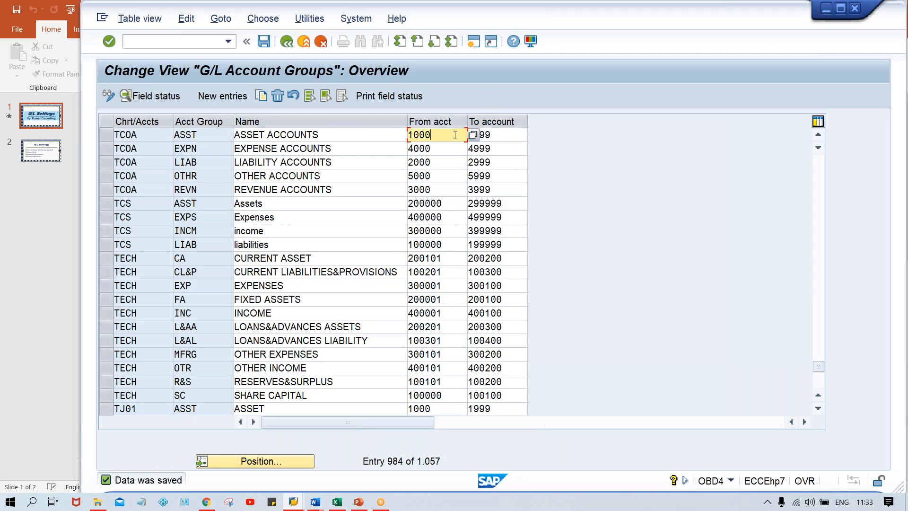
left_click(501, 134)
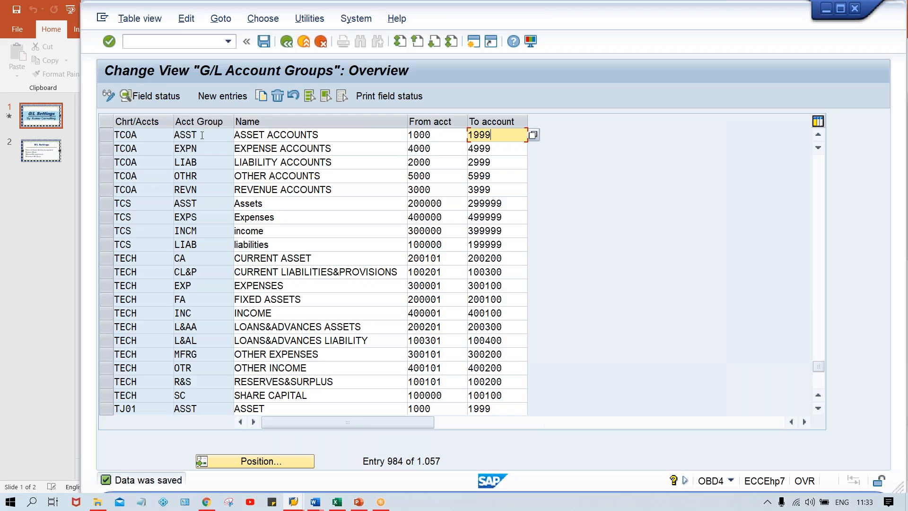
Return to the FS00 session and review the Tolerance group and Inflation key fields in RENT ACT.'s control data.
key("alt+Tab")
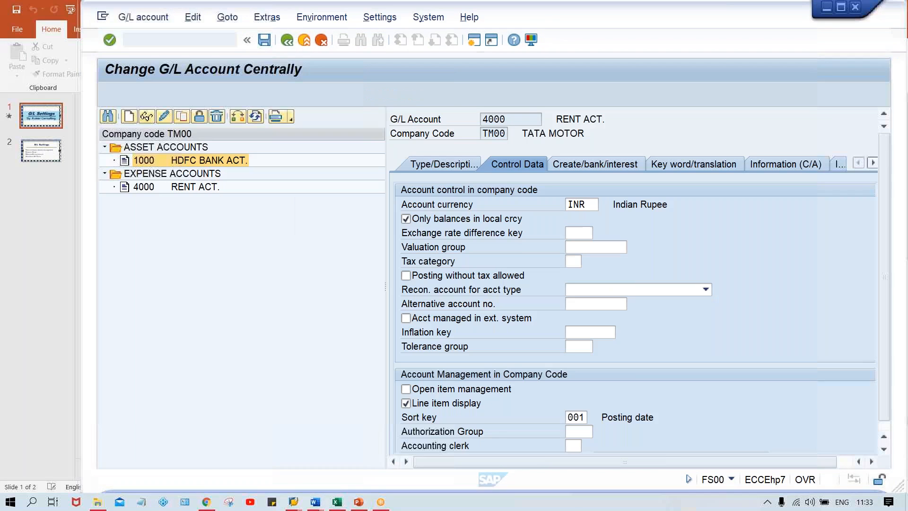
left_click(520, 164)
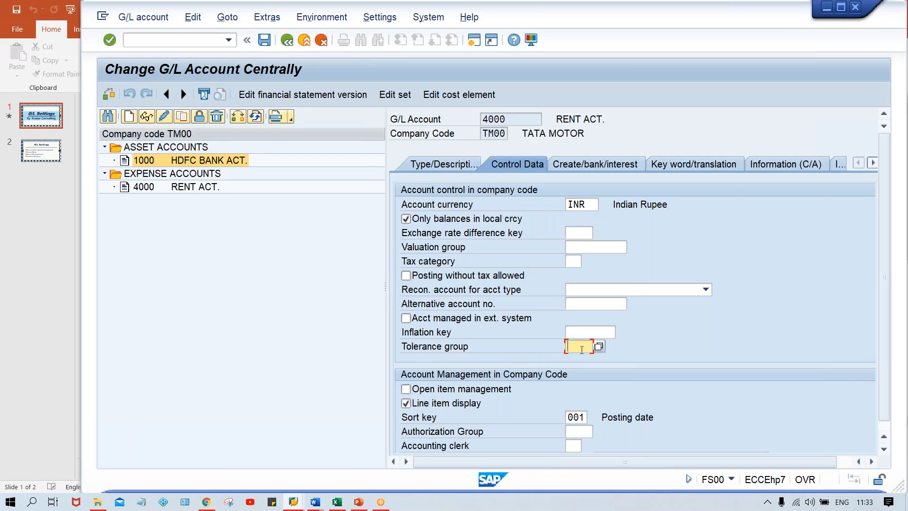
left_click(581, 333)
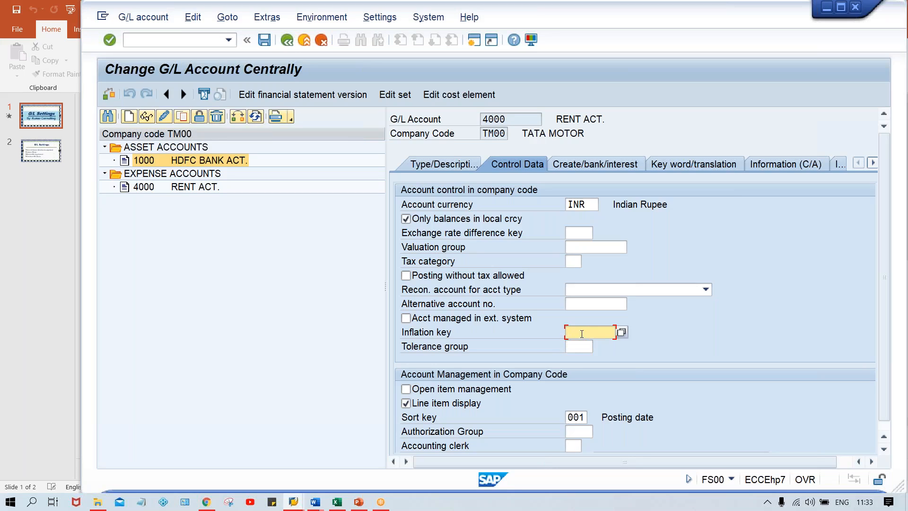